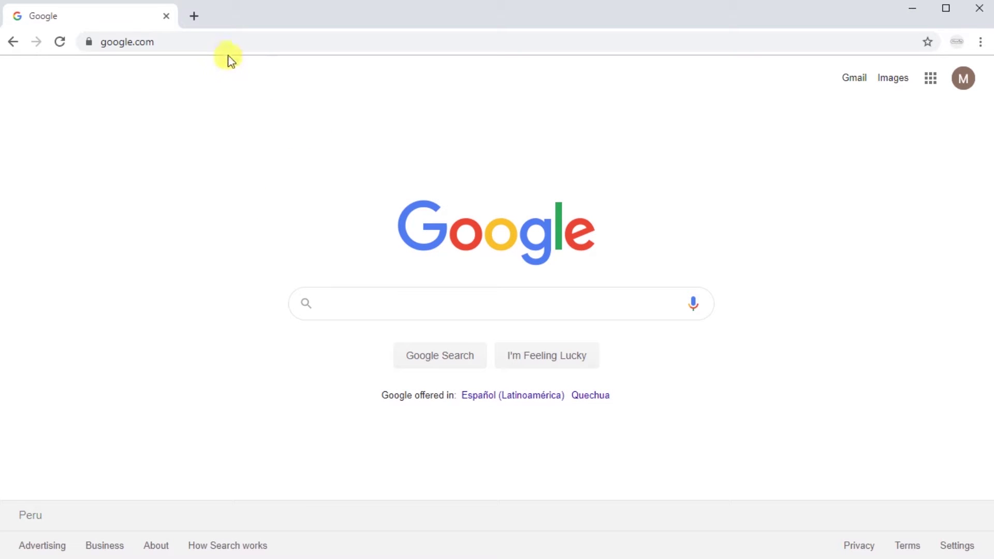
pyautogui.click(186, 41)
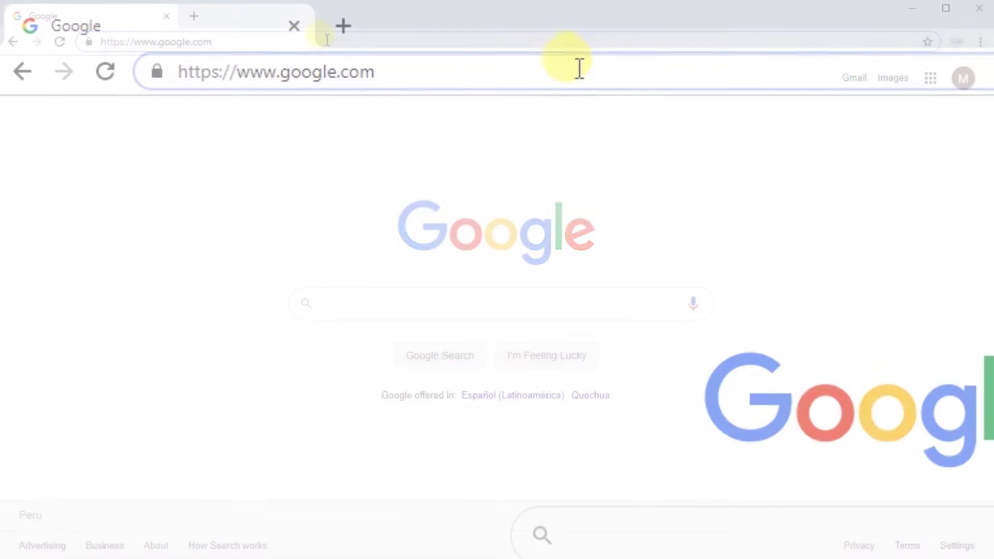
pyautogui.write('/preferences')
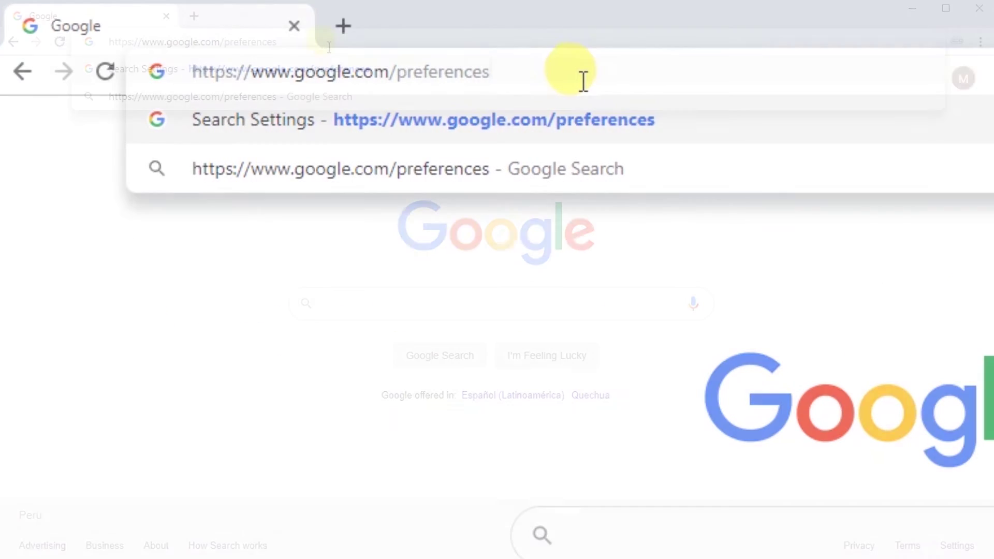
pyautogui.press('Return')
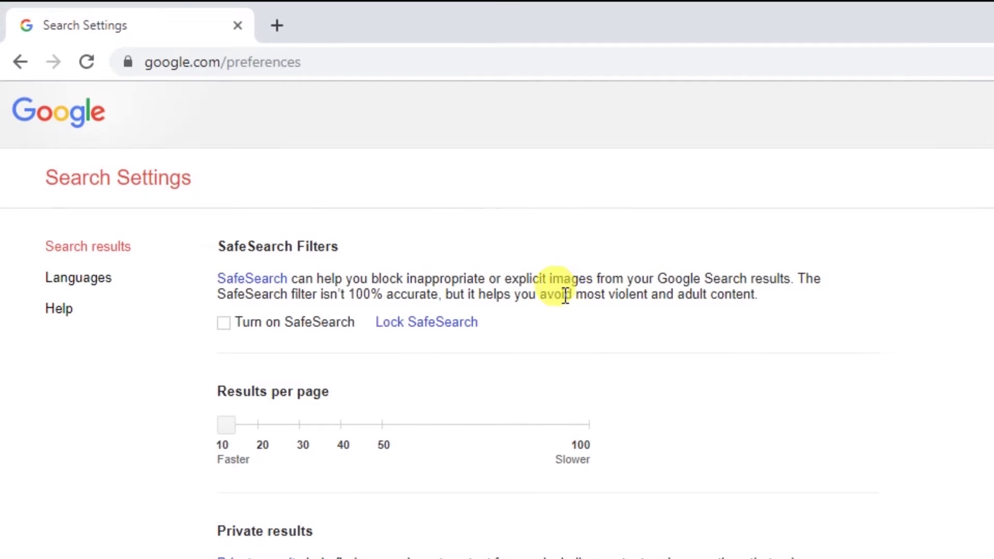
# - Turn on SafeSearch filtering and lock it across all Google domains
pyautogui.moveTo(565, 296); pyautogui.dragTo(710, 317)
pyautogui.click(710, 316)
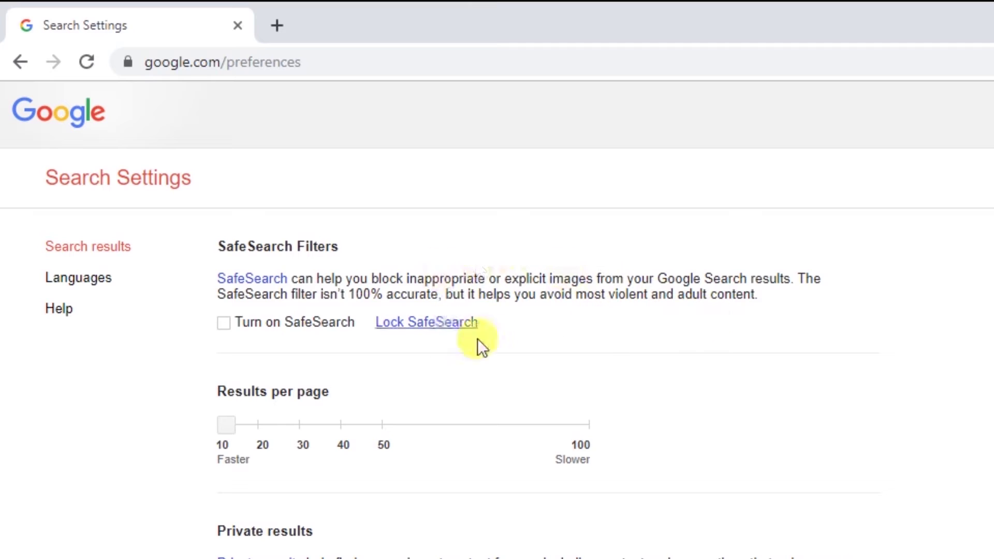
pyautogui.click(224, 322)
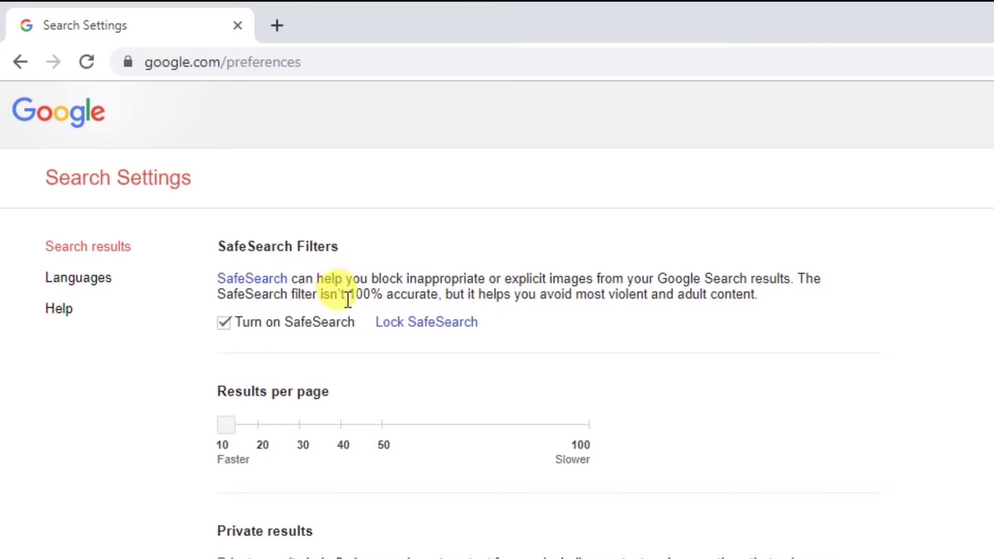
pyautogui.click(418, 327)
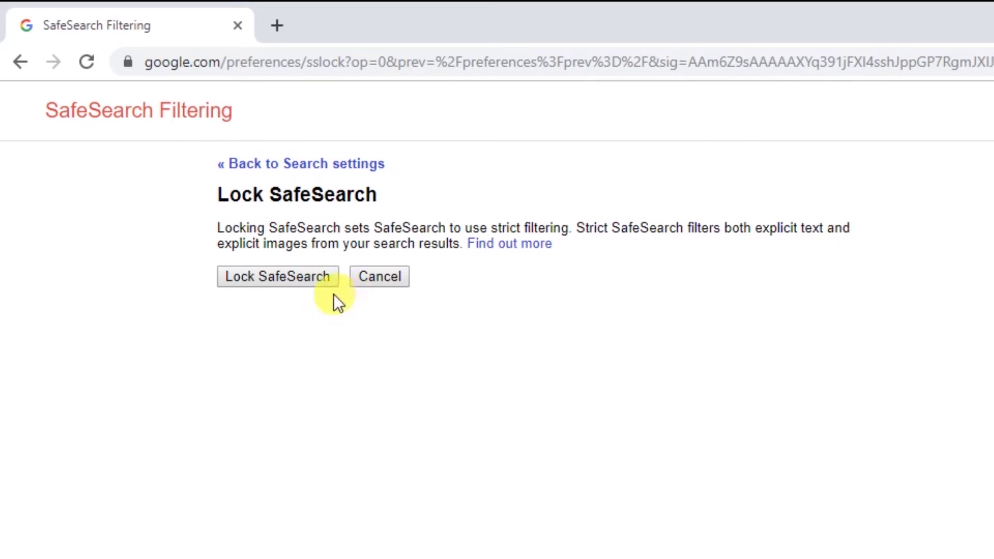
pyautogui.click(299, 280)
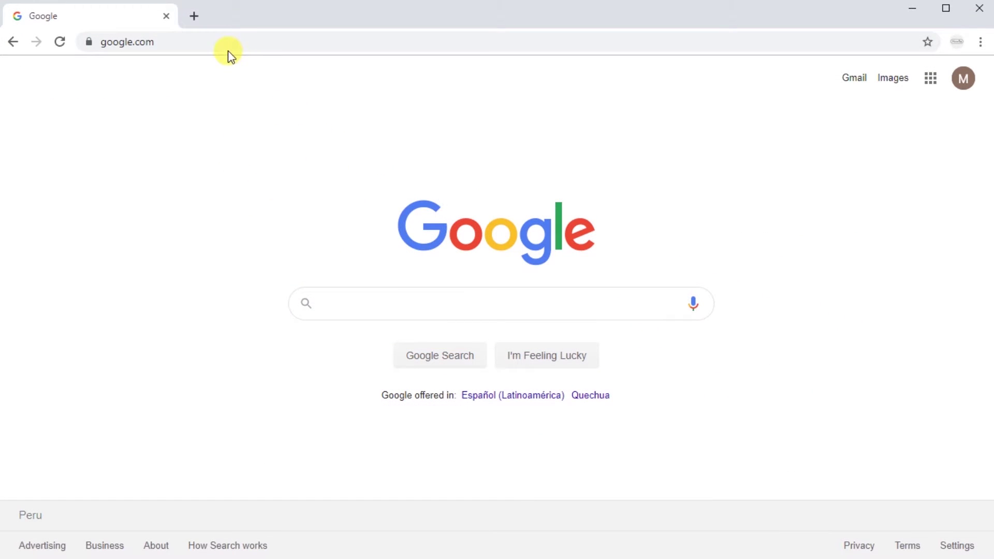
# - Search Google for 'chrome web store'
pyautogui.click(214, 41)
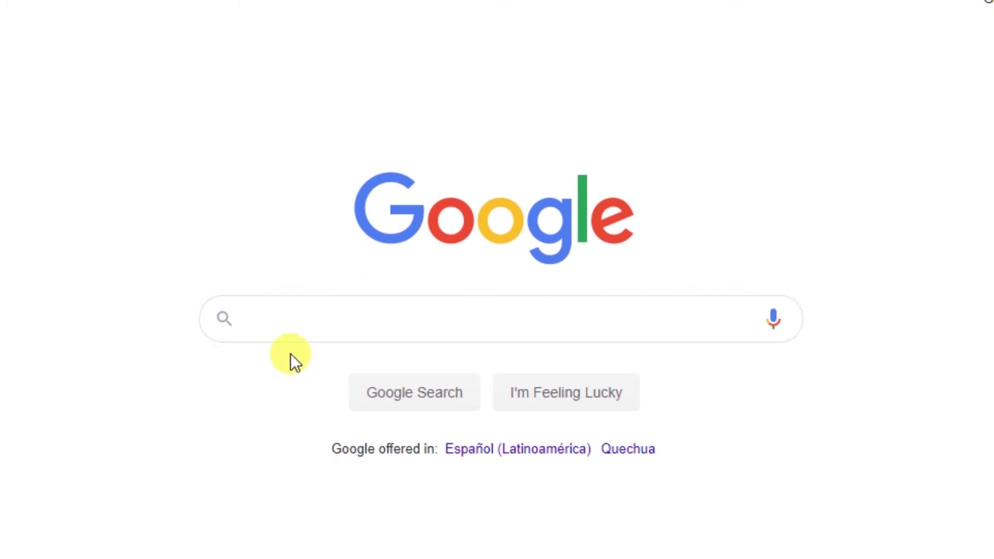
pyautogui.click(362, 325)
pyautogui.write('chrome web store')
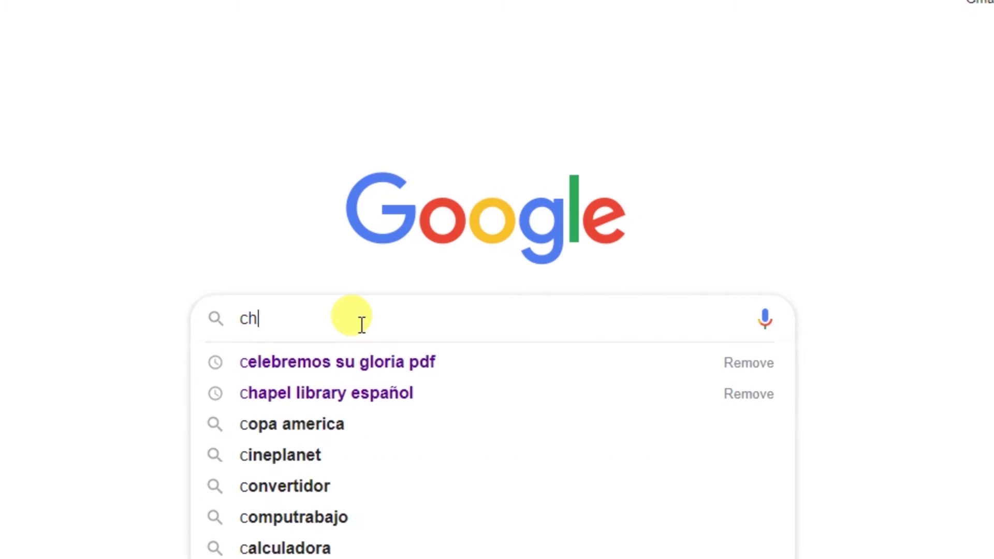
pyautogui.press('Return')
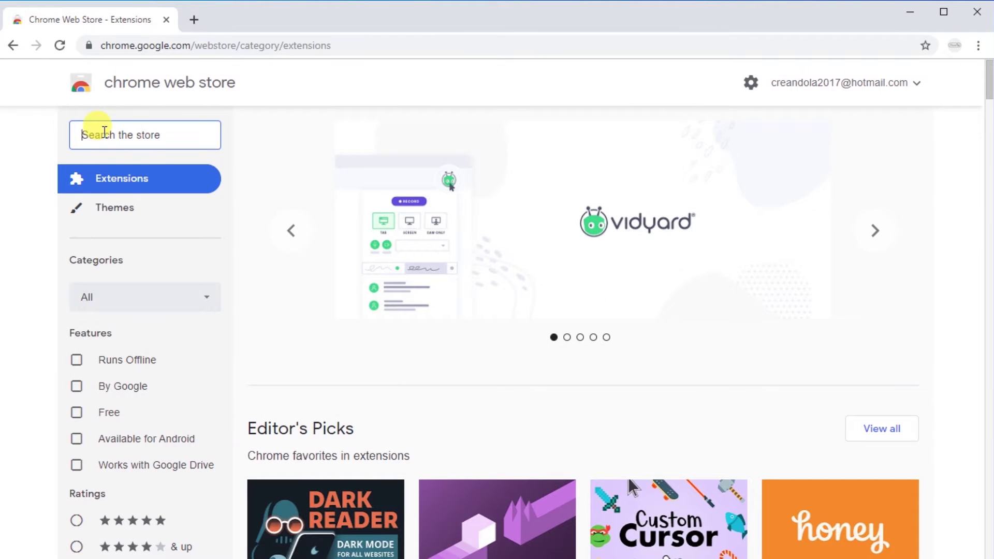
# - Search the Chrome Web Store for 'block site'
pyautogui.click(104, 133)
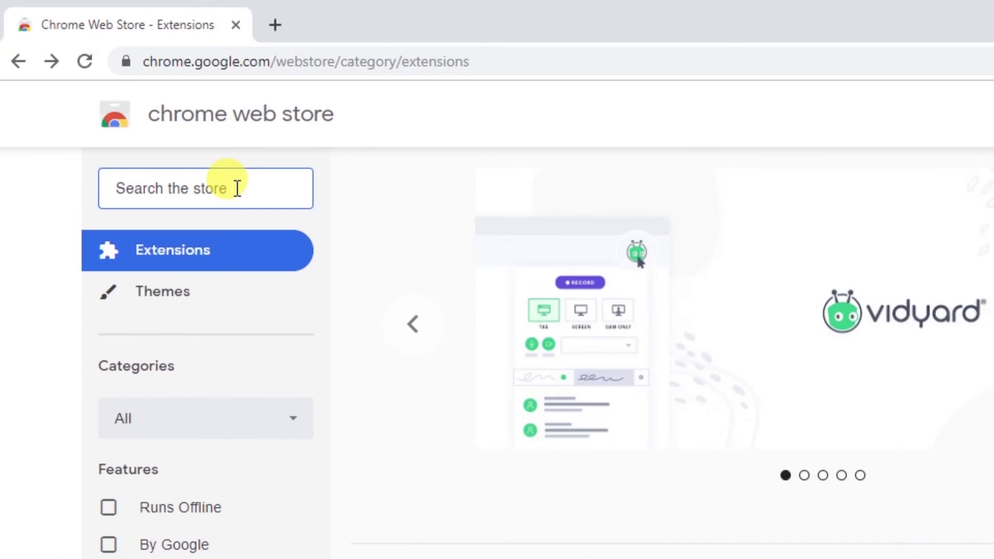
pyautogui.write('block site')
pyautogui.press('Return')
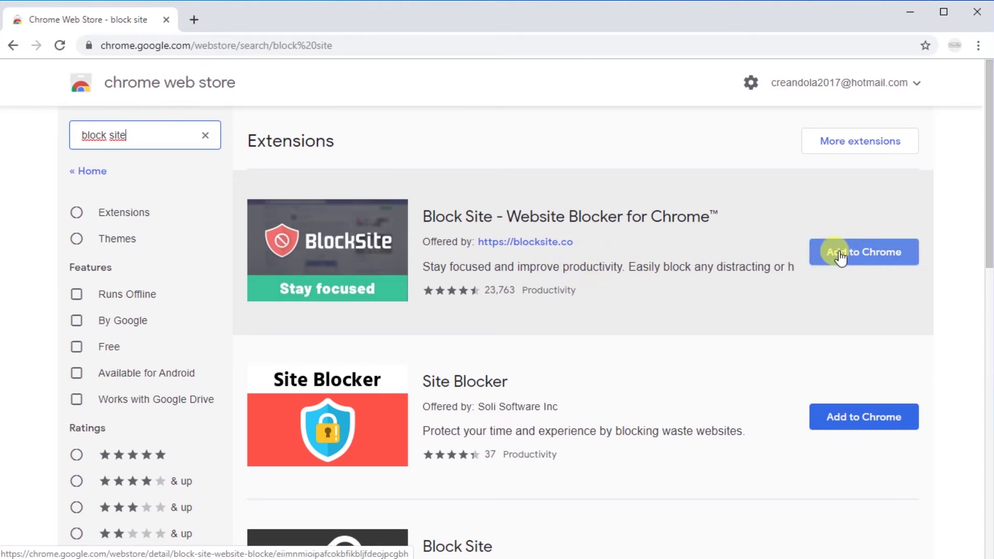
# - Add the Block Site extension to Chrome and agree to its site-information access request
pyautogui.click(862, 254)
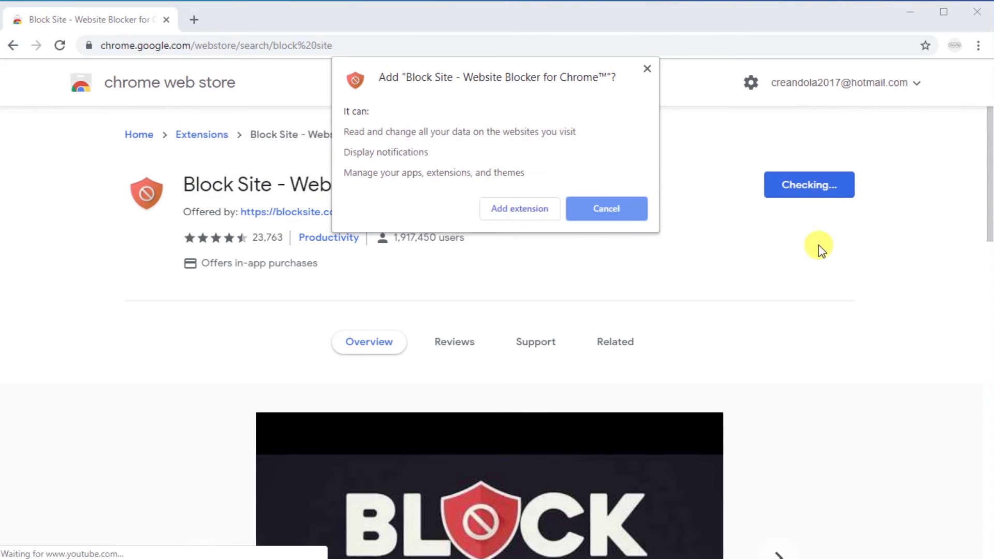
pyautogui.click(520, 210)
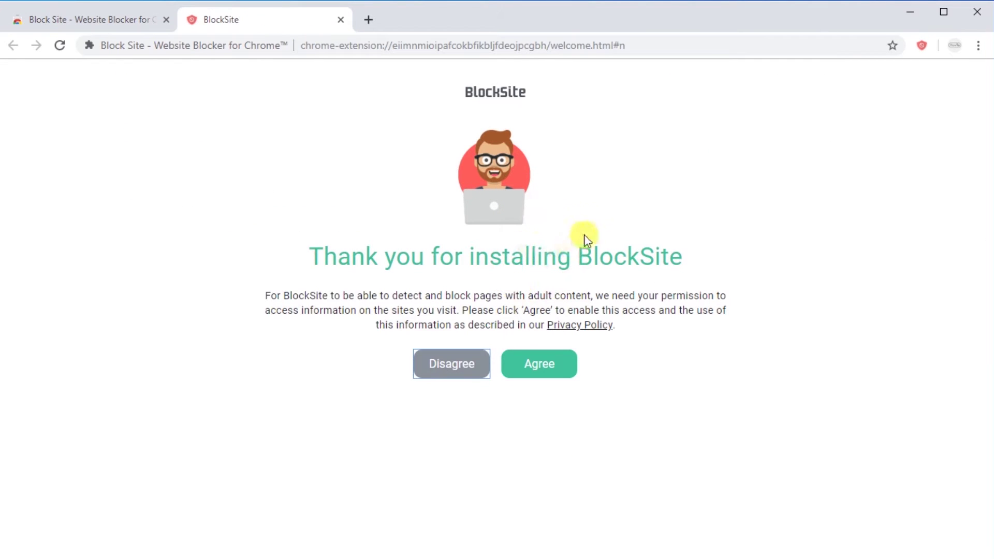
pyautogui.click(562, 365)
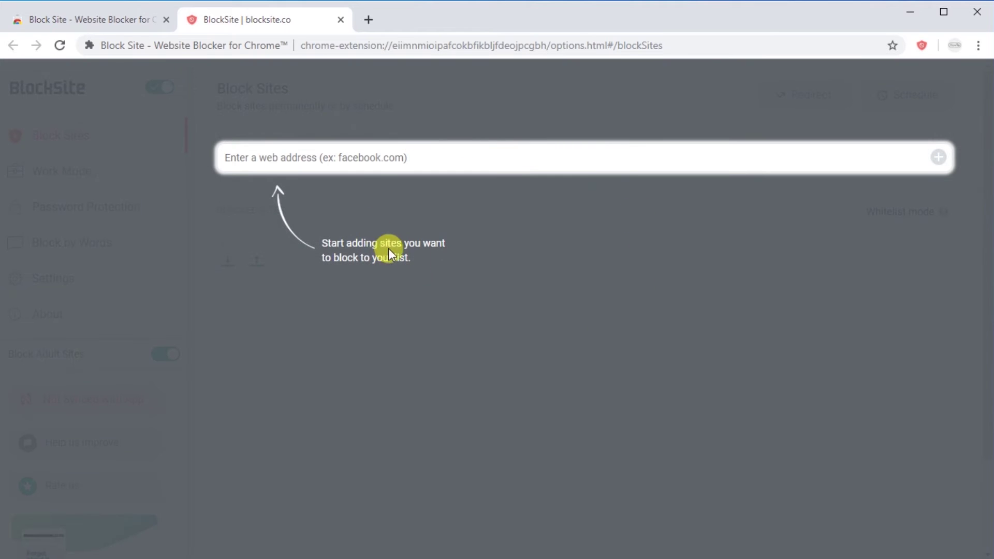
# - Dismiss the getting-started overlay and add facebook.com to the BlockSite blocked sites list
pyautogui.click(439, 225)
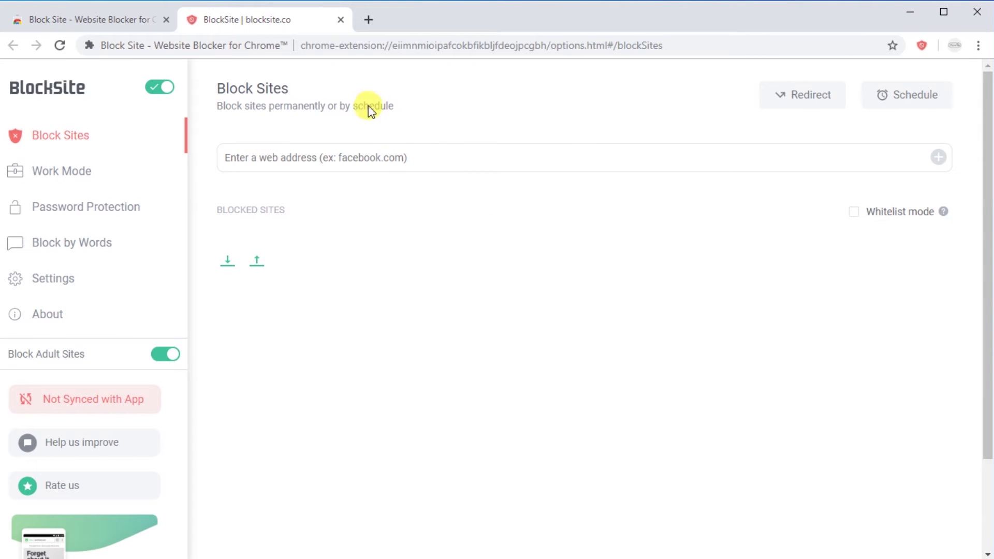
pyautogui.click(369, 21)
pyautogui.write('facebook.com')
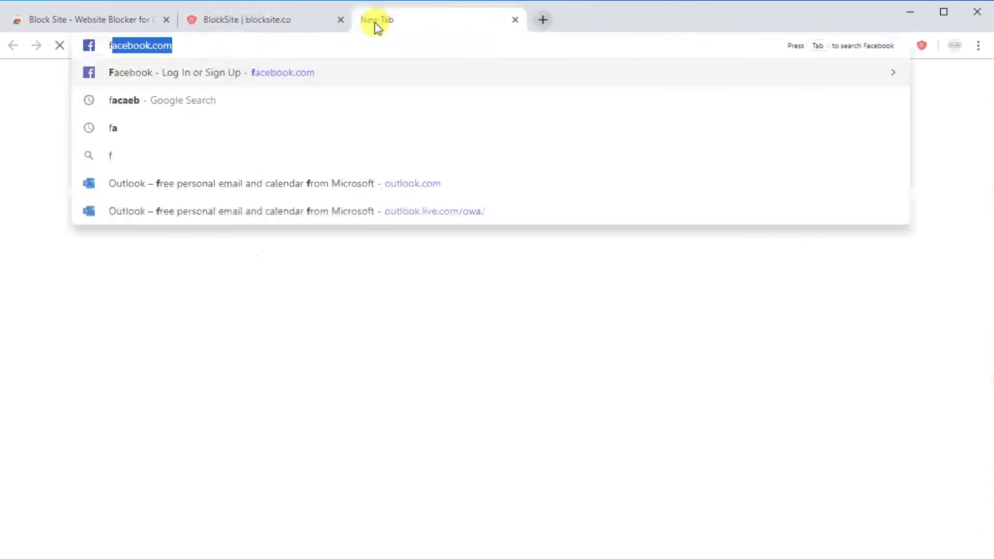
pyautogui.press('Return')
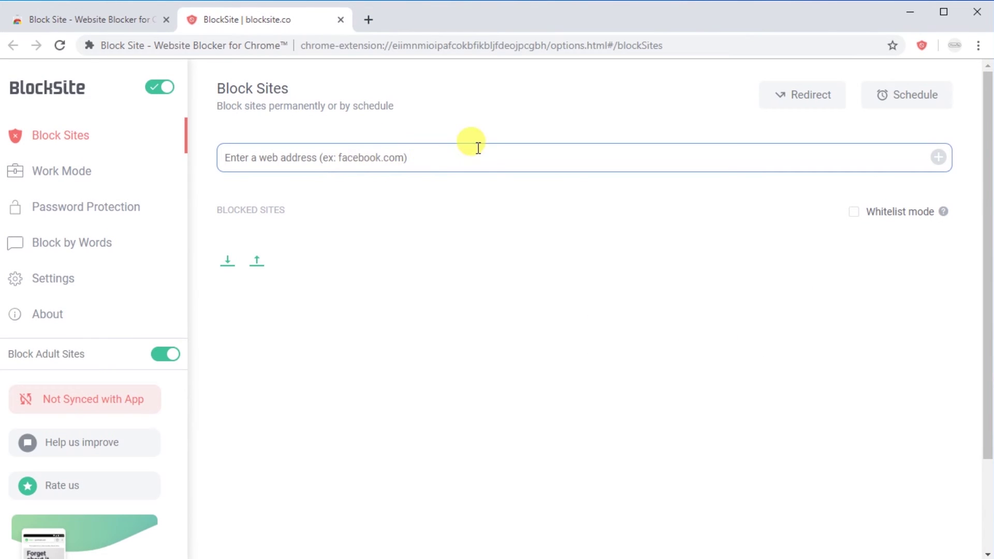
pyautogui.write('face')
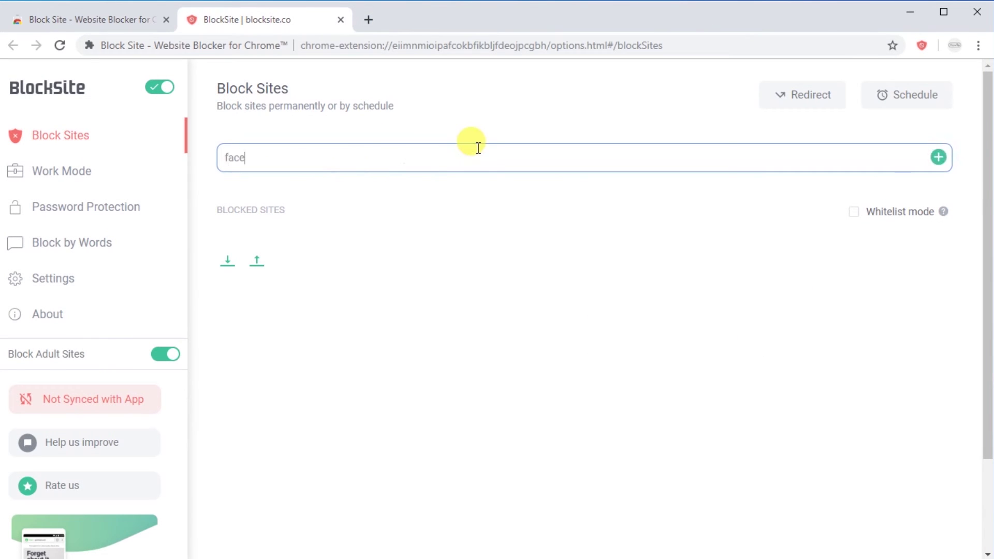
pyautogui.write('book.com')
pyautogui.click(938, 157)
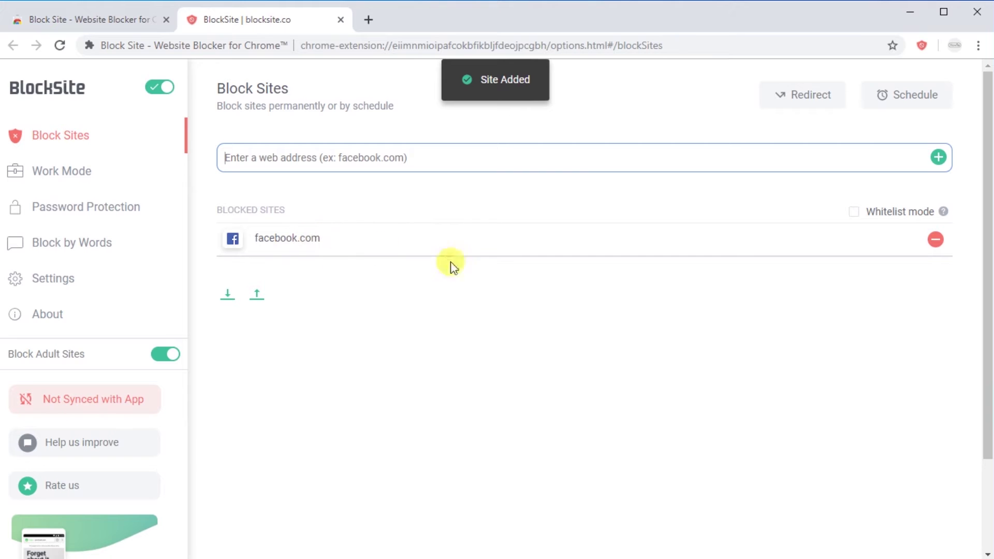
# - Load facebook.com in a new tab to confirm the block page, then return to the list
pyautogui.hotkey('ctrl', 't')
pyautogui.write('facebook.com')
pyautogui.press('Return')
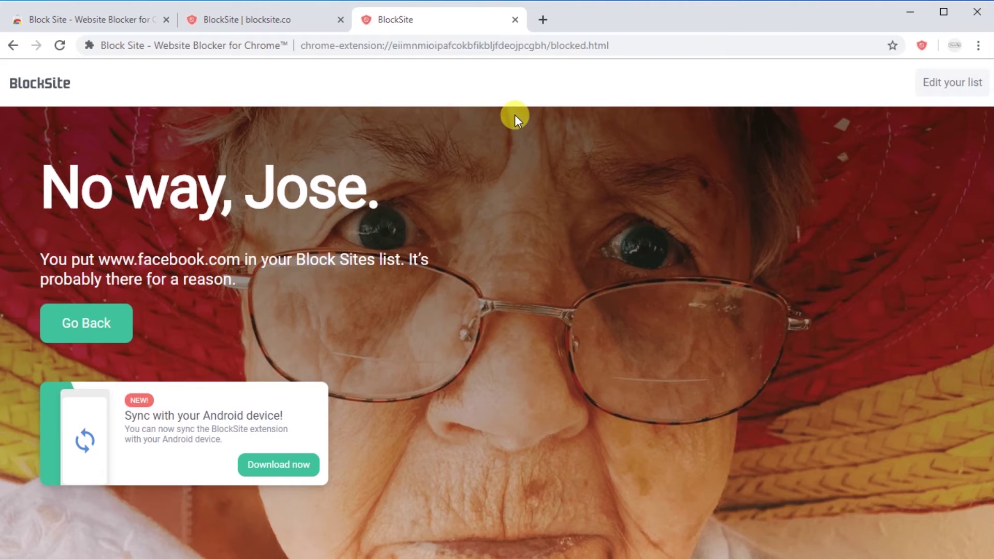
pyautogui.click(945, 86)
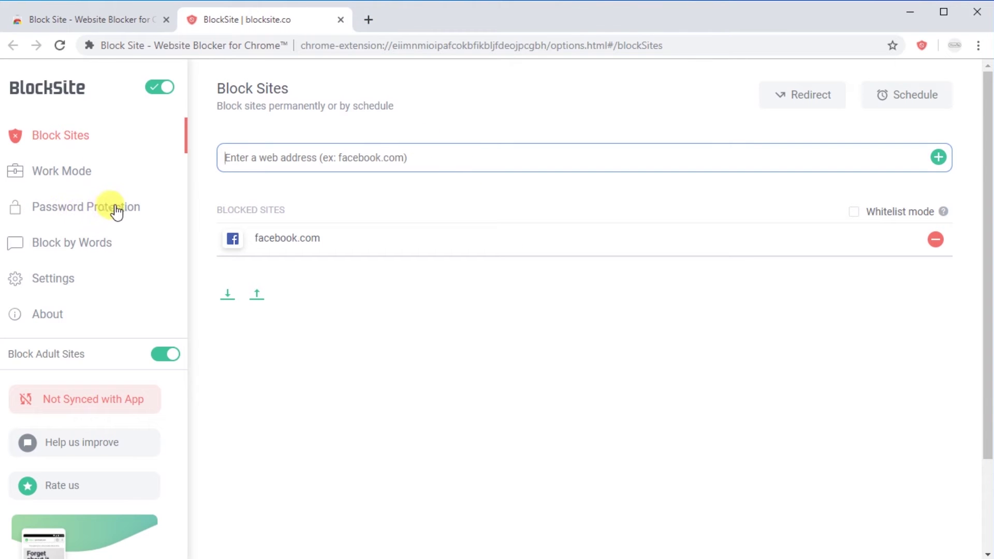
# - Enable all three Password Protection options, enter the account e-mail and password, and save
pyautogui.click(117, 211)
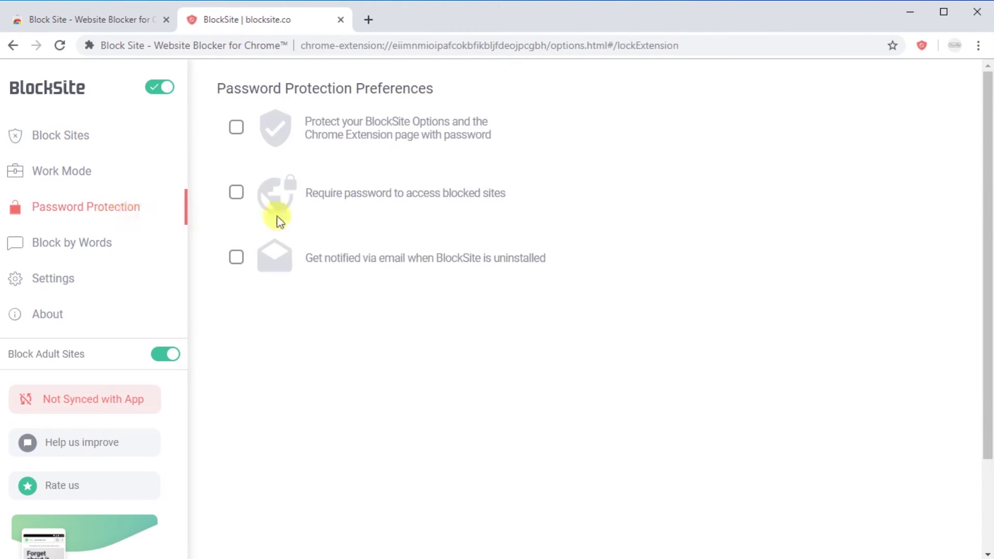
pyautogui.click(237, 127)
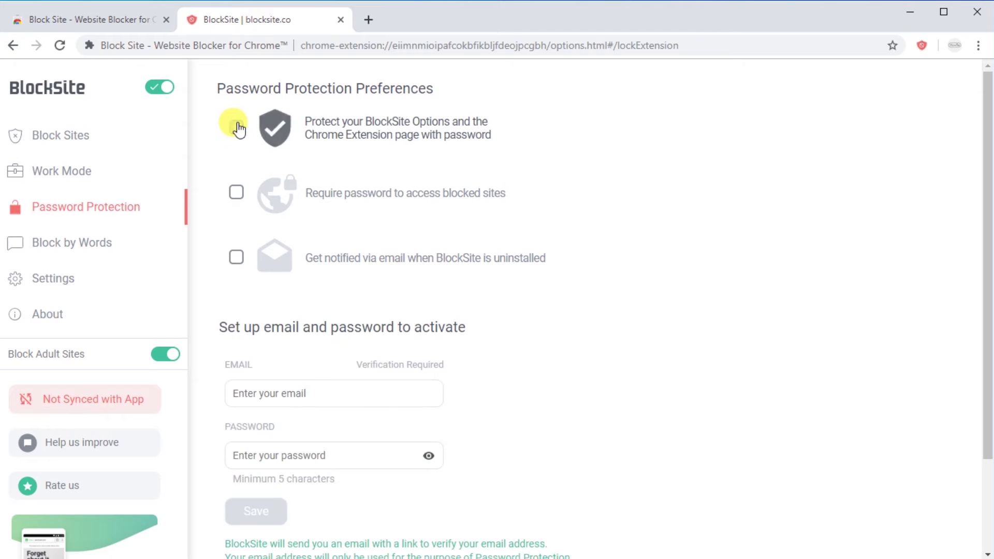
pyautogui.click(236, 192)
pyautogui.click(237, 258)
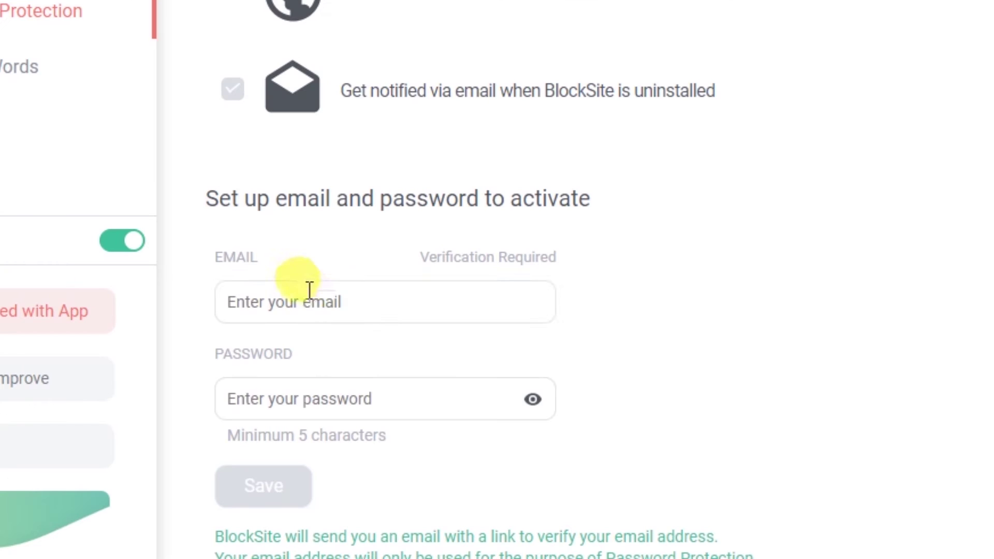
pyautogui.click(309, 291)
pyautogui.press('Tab')
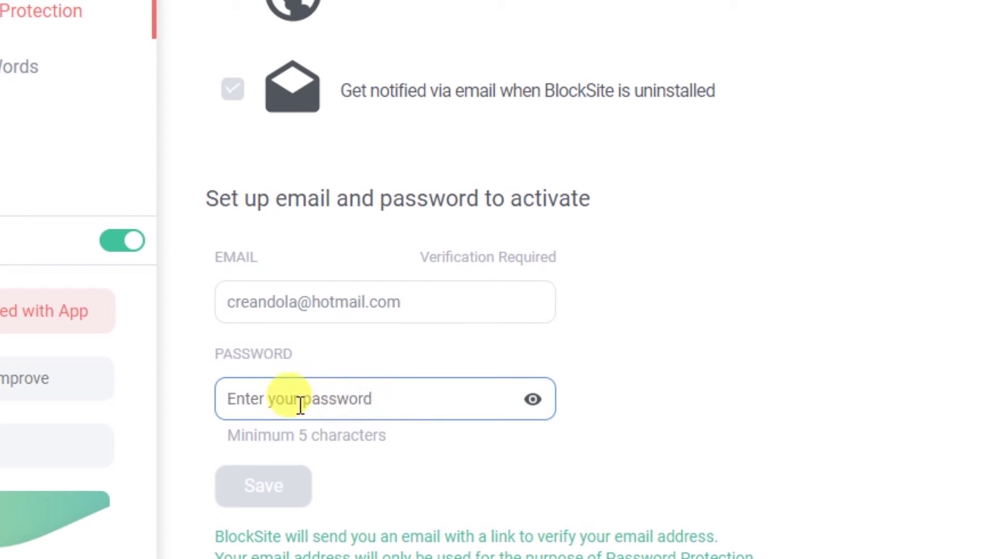
pyautogui.write('•••••')
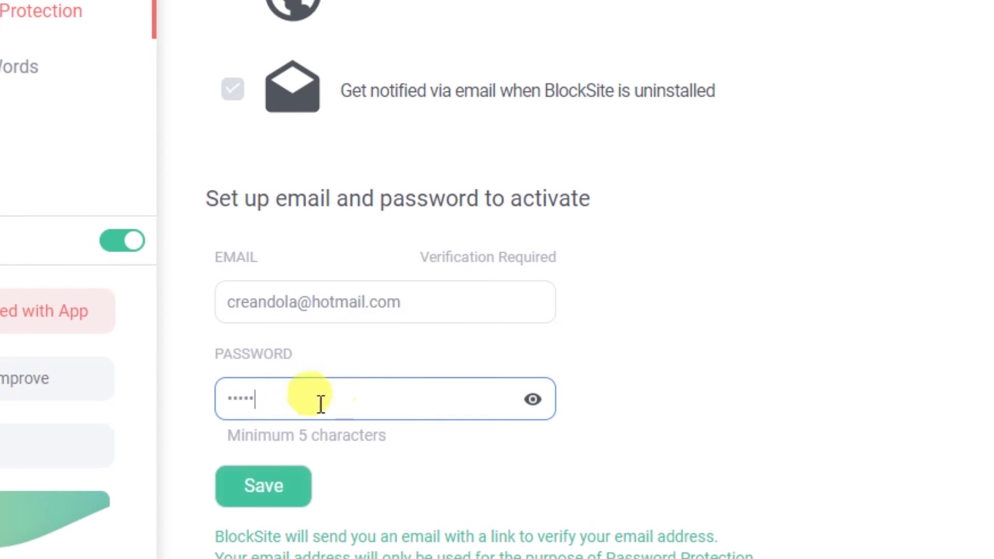
pyautogui.click(255, 511)
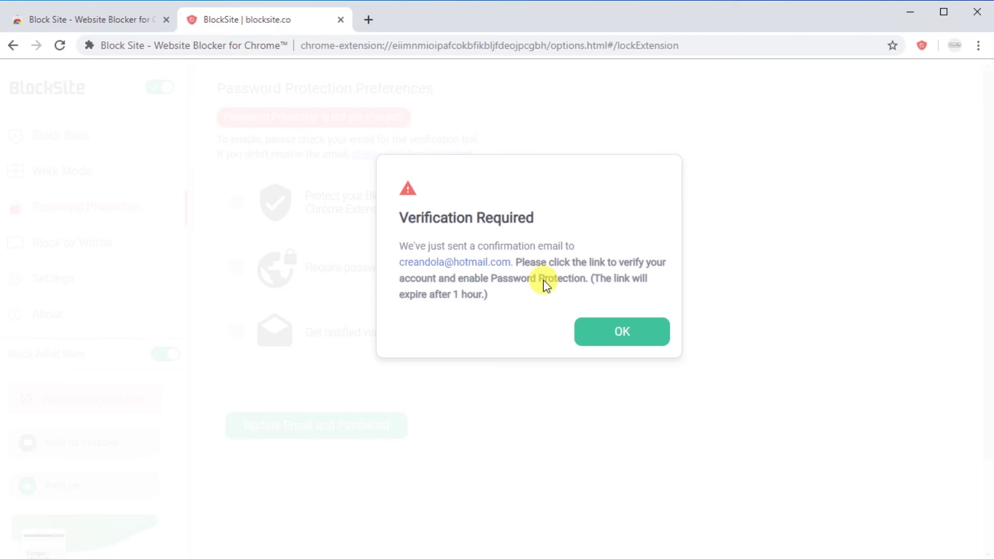
# - Open outlook.com in a new tab
pyautogui.hotkey('ctrl', 't')
pyautogui.write('outlo')
pyautogui.press('Return')
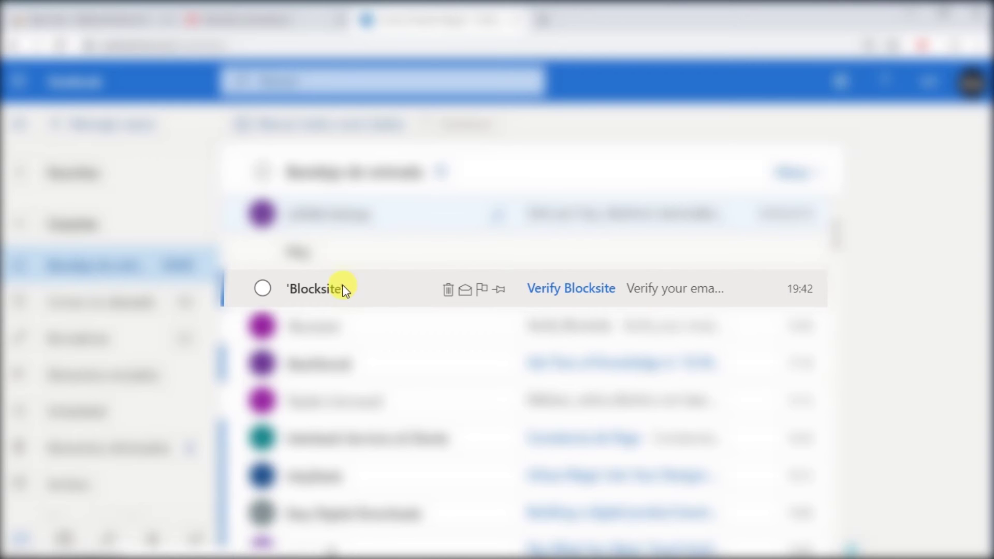
# - Open the Verify Blocksite email and click Verify now to confirm the address
pyautogui.click(383, 292)
pyautogui.scroll(-4, 393, 293)
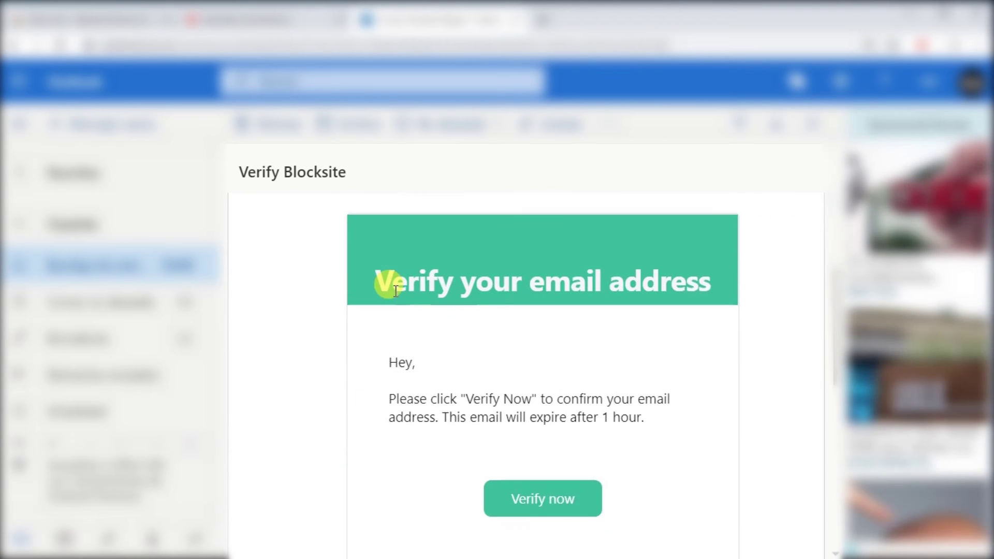
pyautogui.click(552, 437)
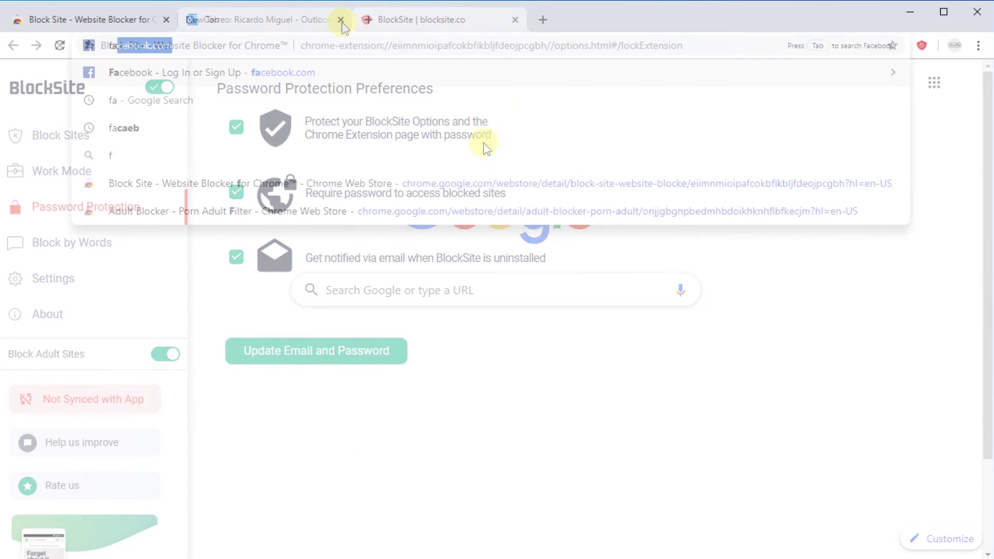
# - Load facebook.com, then unlock the BlockSite options with the password via Edit your list
pyautogui.press('Return')
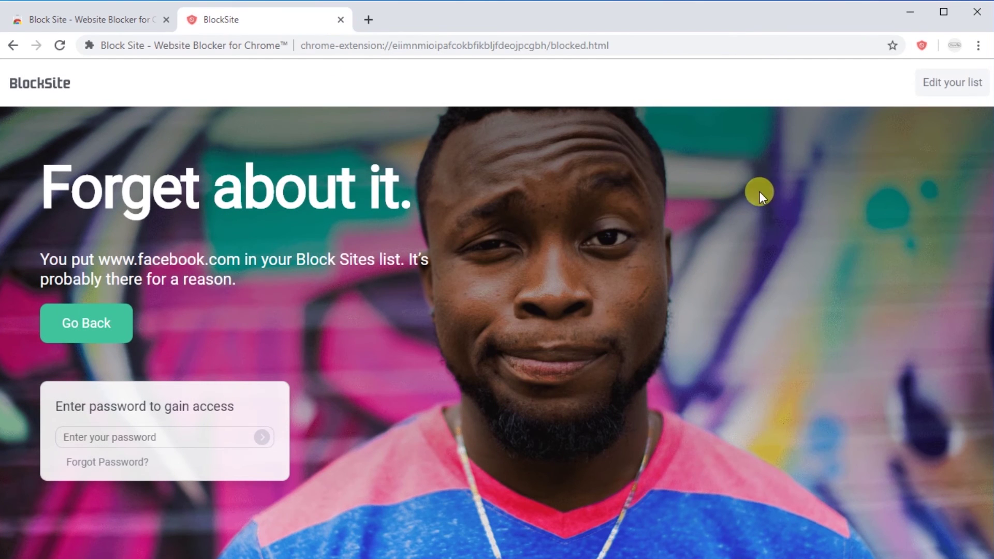
pyautogui.click(939, 82)
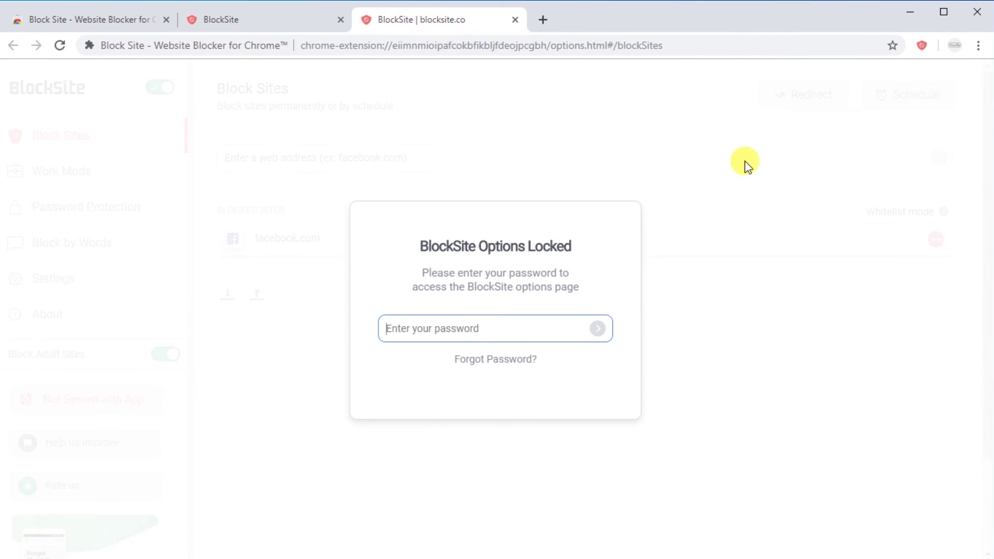
pyautogui.click(472, 329)
pyautogui.write('•••••')
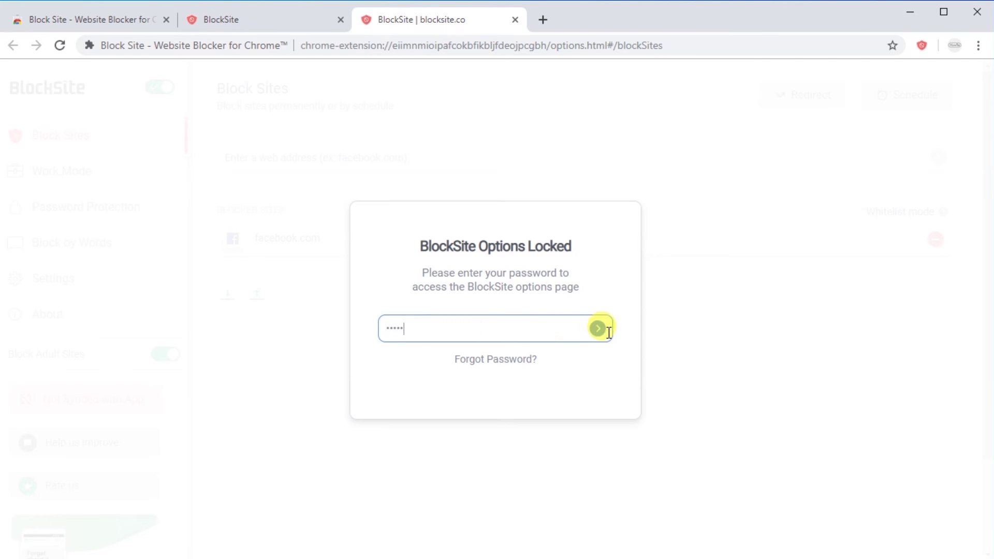
pyautogui.click(598, 329)
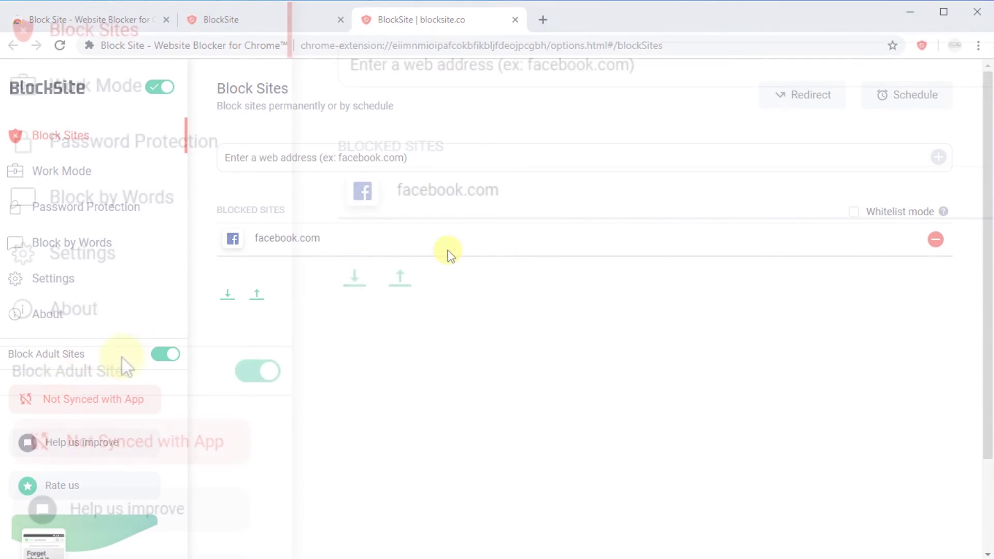
# - Toggle adult-site blocking, hide the BlockSite icon, then reopen it from Chrome's menu
pyautogui.click(258, 370)
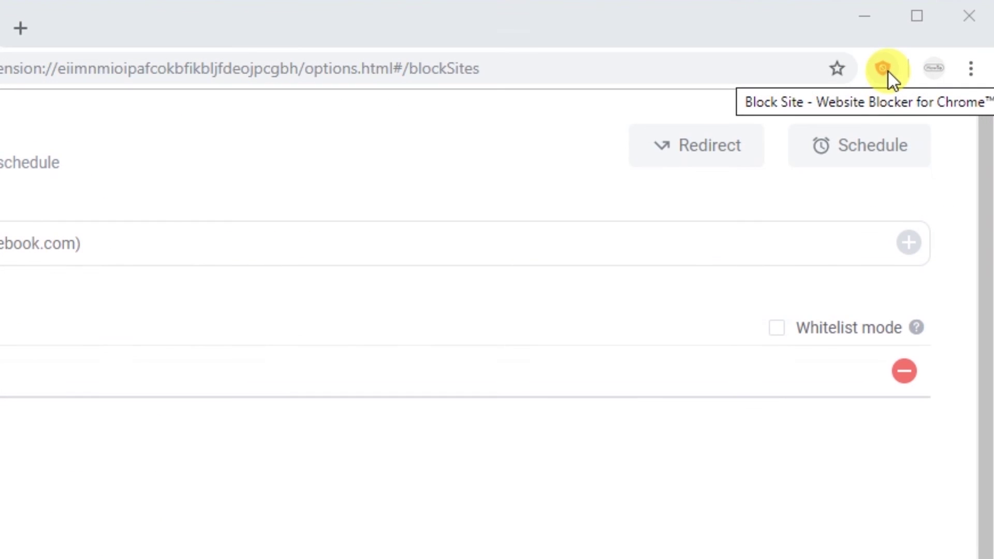
pyautogui.rightClick(888, 73)
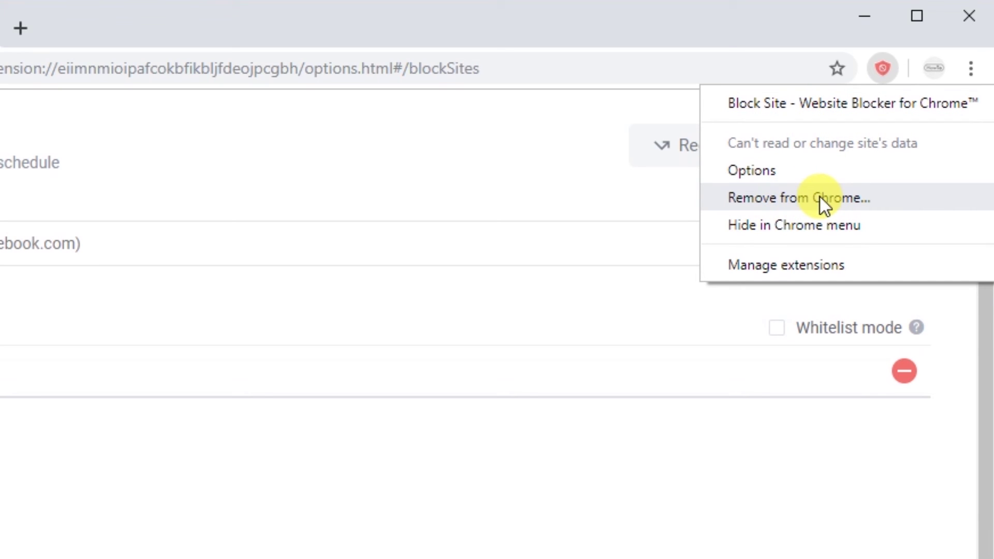
pyautogui.click(786, 230)
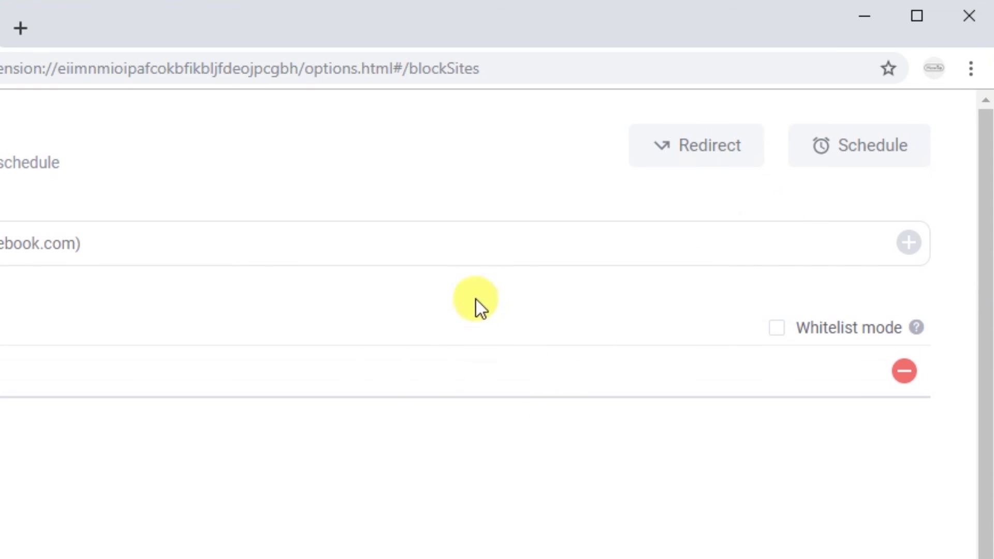
pyautogui.click(971, 68)
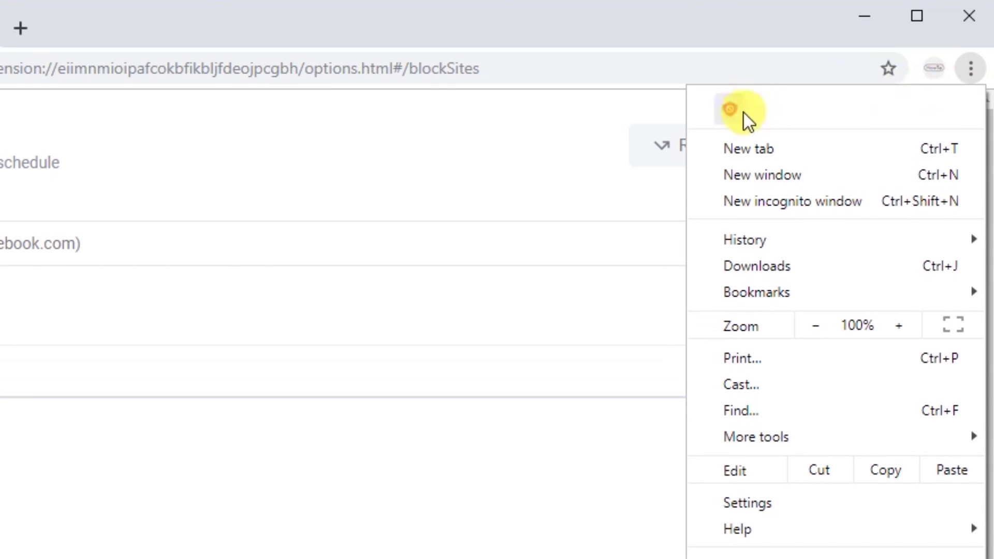
pyautogui.click(727, 110)
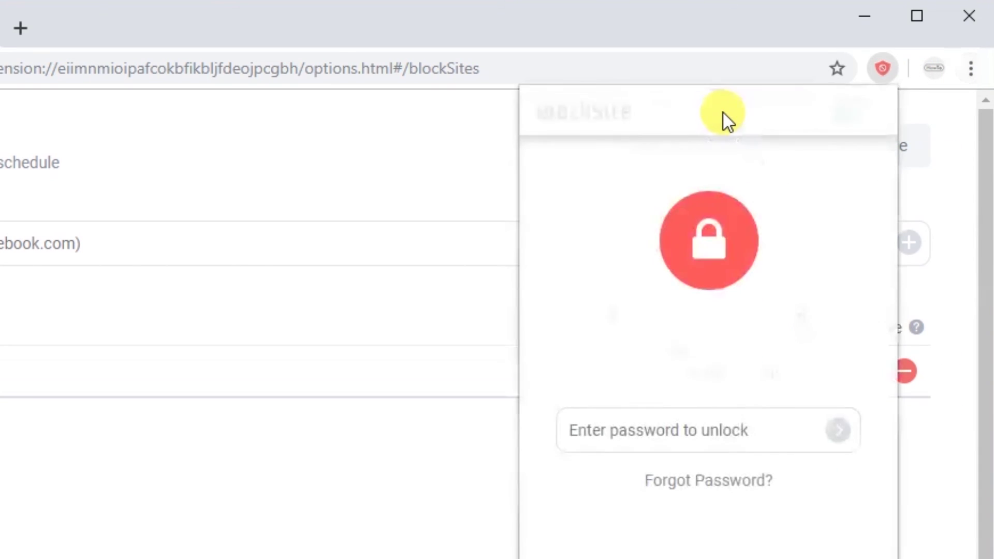